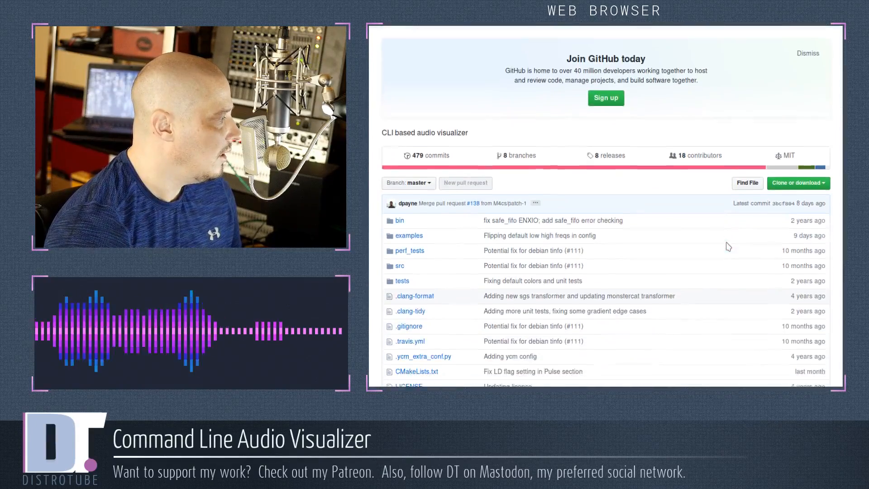
pyautogui.scroll(-3, 728, 245)
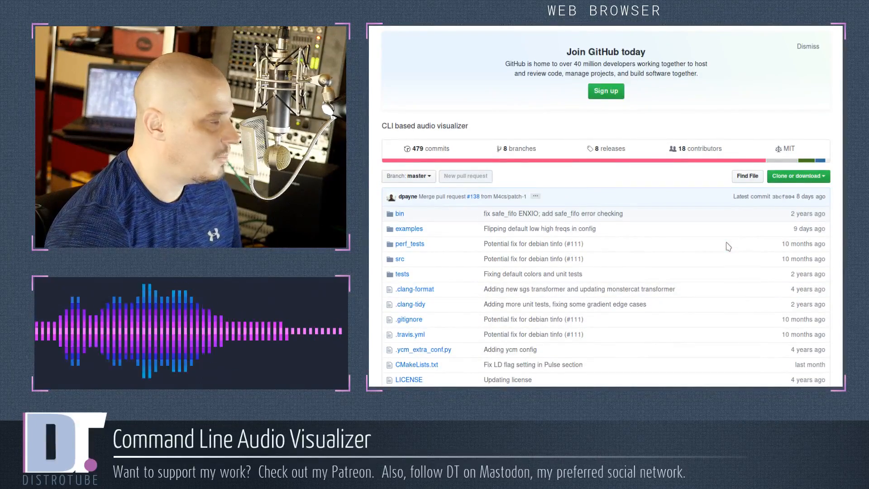
pyautogui.scroll(-10, 728, 246)
pyautogui.scroll(-8, 728, 246)
pyautogui.scroll(-6, 728, 246)
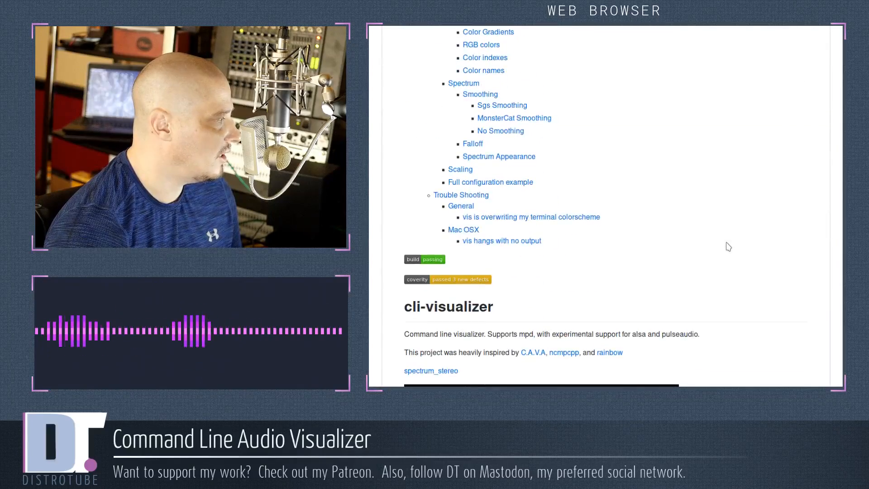
pyautogui.scroll(-4, 727, 247)
pyautogui.scroll(-4, 728, 247)
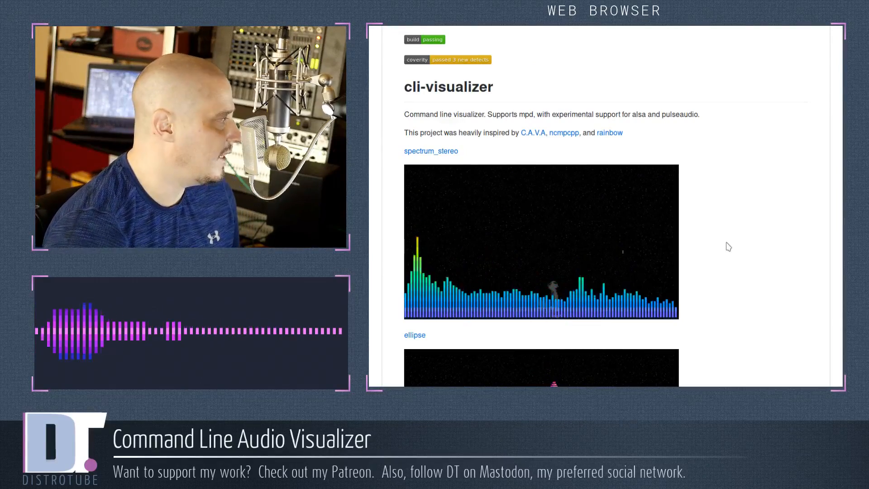
pyautogui.scroll(-3, 728, 246)
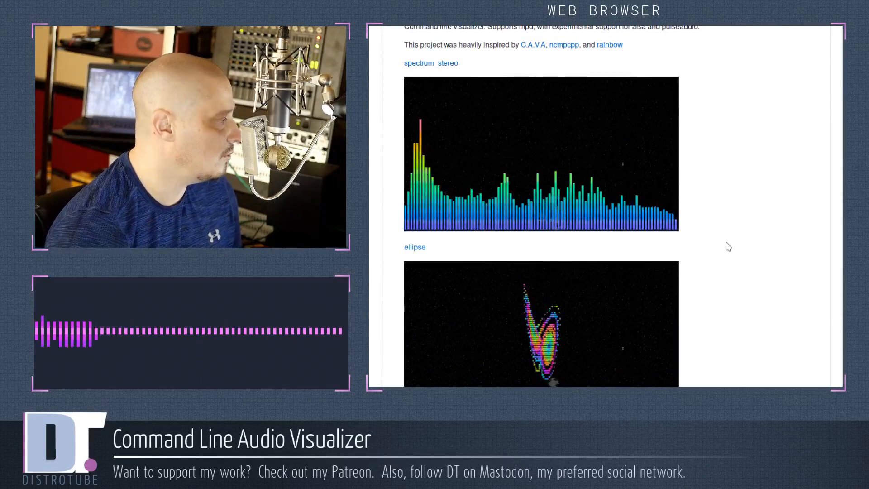
pyautogui.scroll(3, 727, 247)
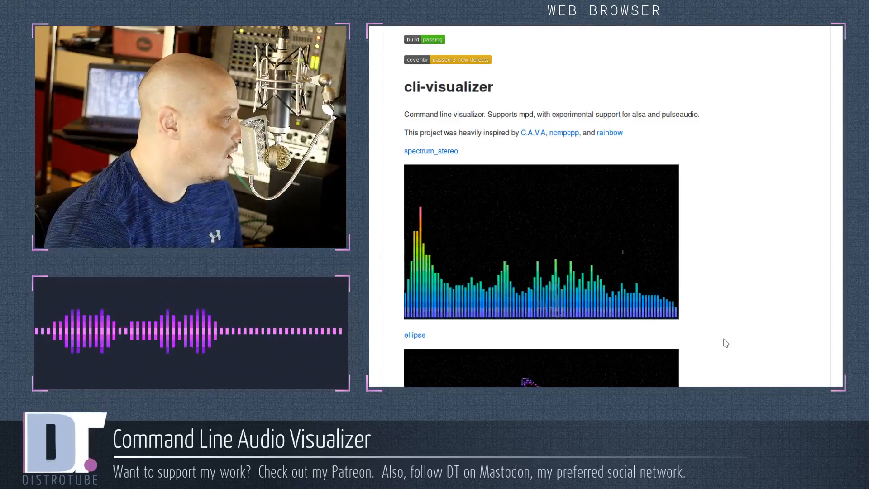
pyautogui.scroll(-8, 554, 292)
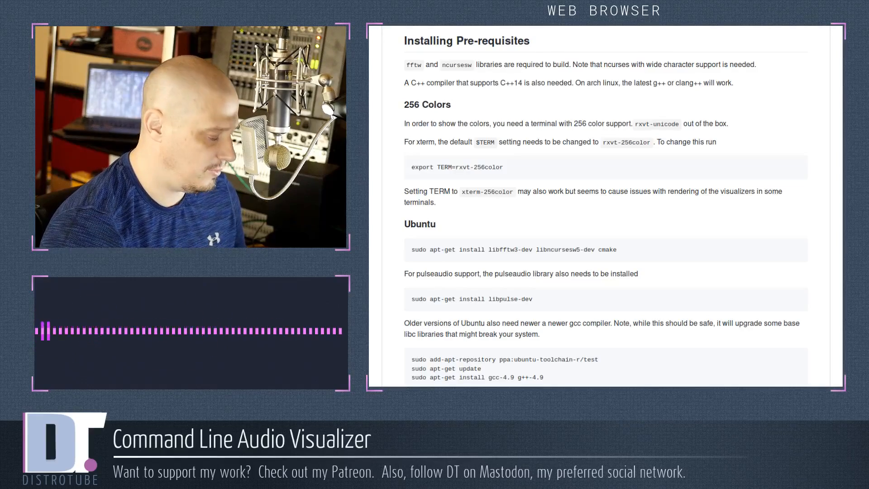
pyautogui.scroll(-2, 732, 201)
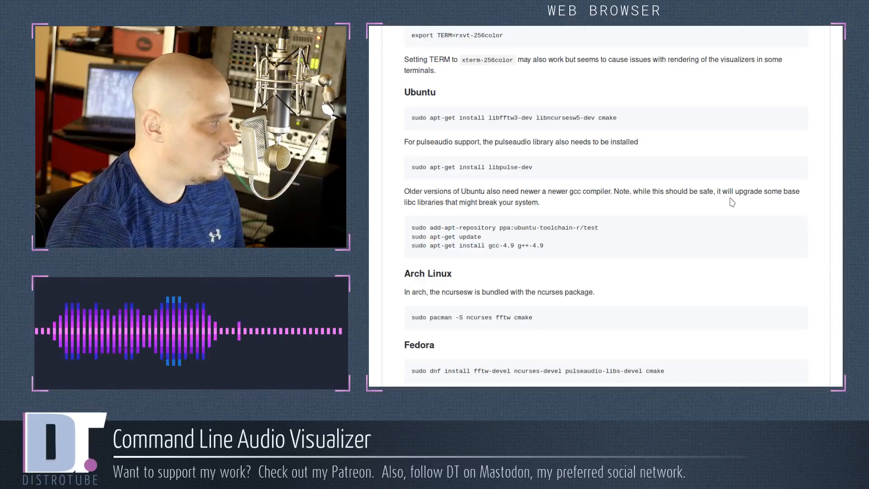
pyautogui.scroll(-3, 731, 203)
pyautogui.scroll(-3, 732, 202)
pyautogui.scroll(-3, 732, 202)
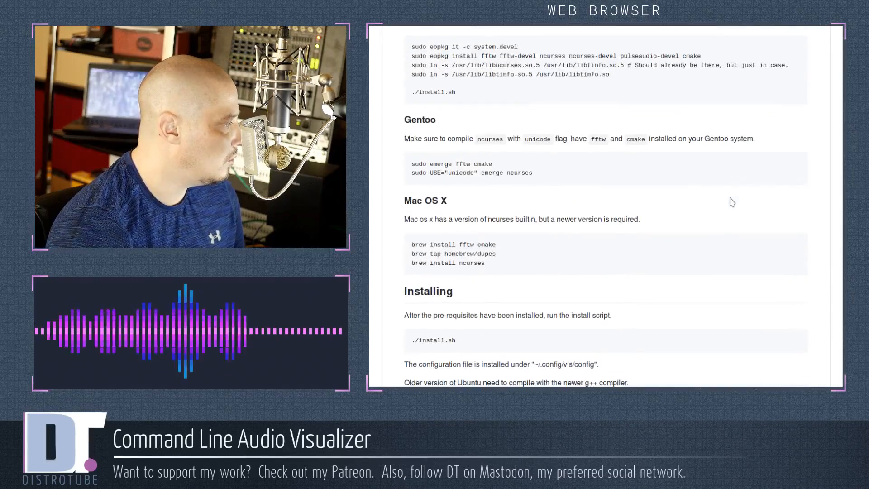
pyautogui.scroll(-3, 732, 202)
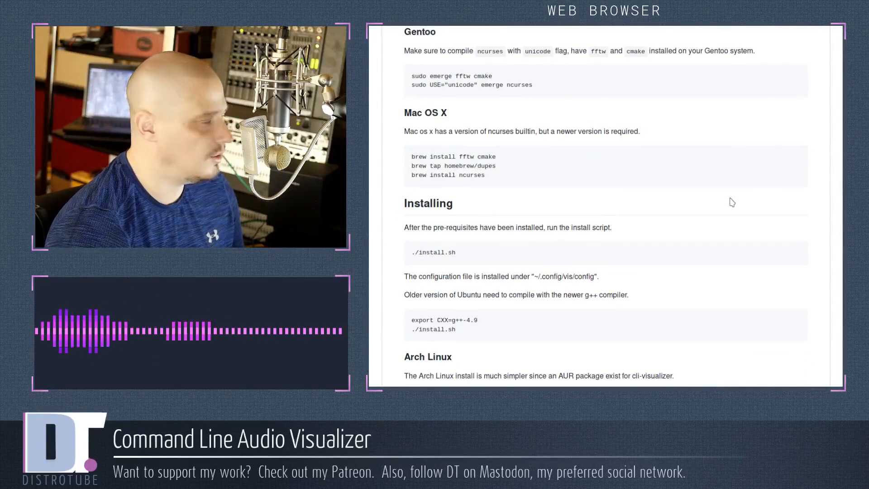
pyautogui.scroll(-2, 732, 203)
pyautogui.scroll(-2, 732, 202)
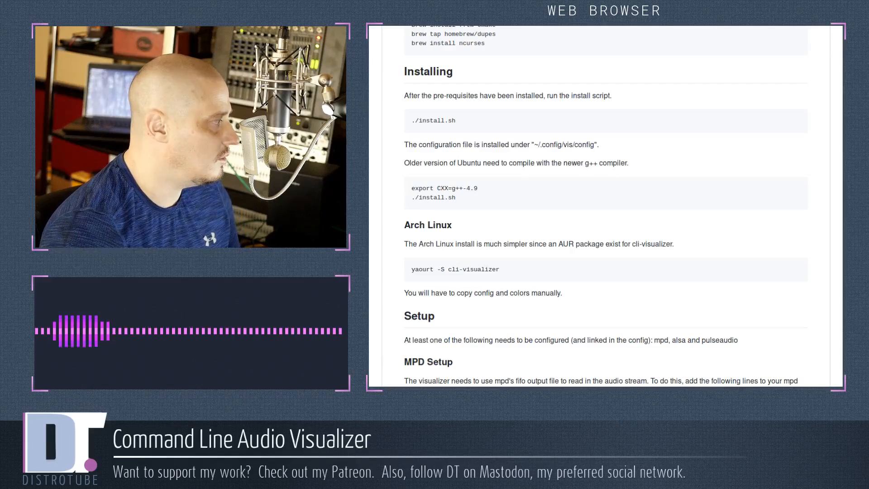
pyautogui.scroll(-5, 494, 91)
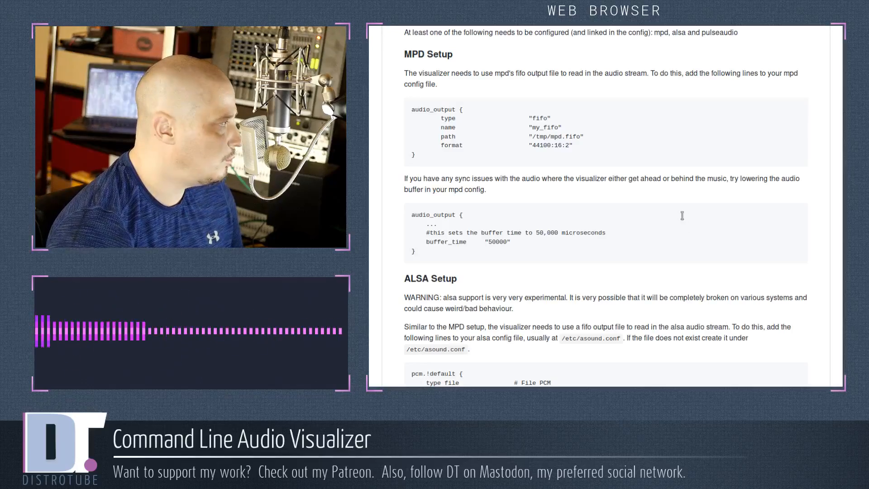
pyautogui.scroll(-2, 682, 216)
pyautogui.scroll(-4, 740, 225)
pyautogui.scroll(-3, 748, 249)
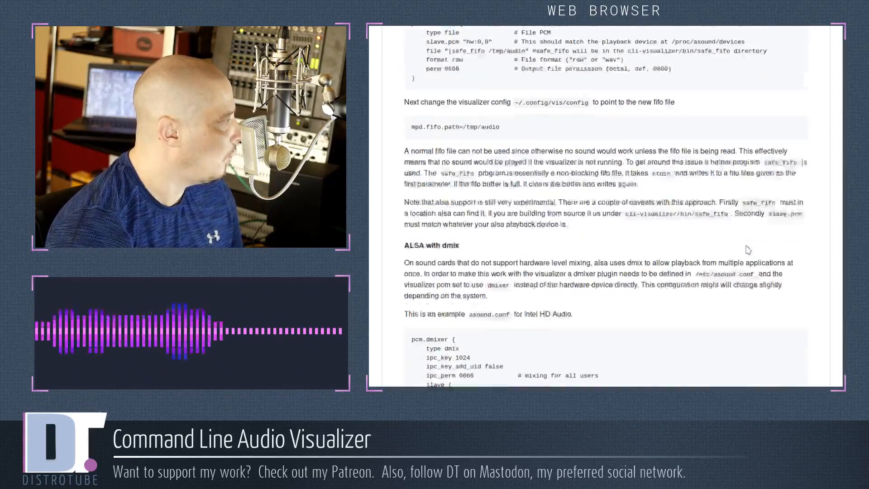
pyautogui.scroll(-4, 747, 250)
pyautogui.scroll(-4, 747, 249)
pyautogui.scroll(-3, 748, 249)
pyautogui.scroll(1, 748, 249)
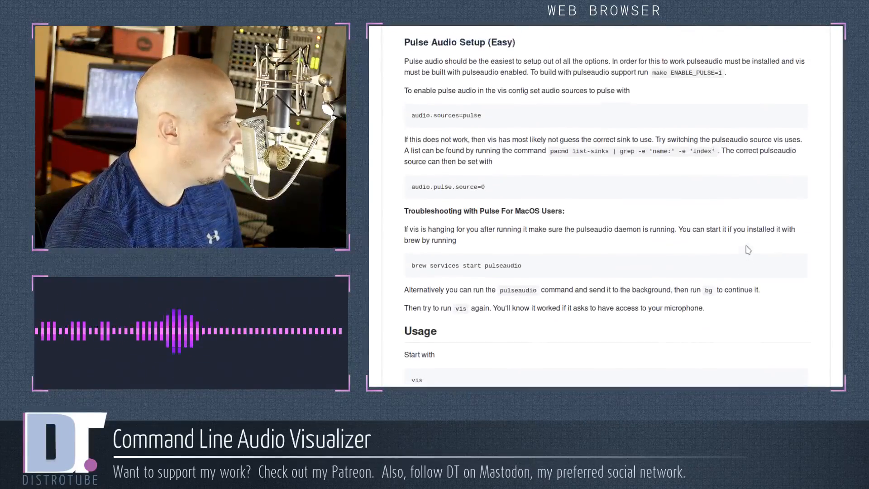
pyautogui.scroll(1, 748, 249)
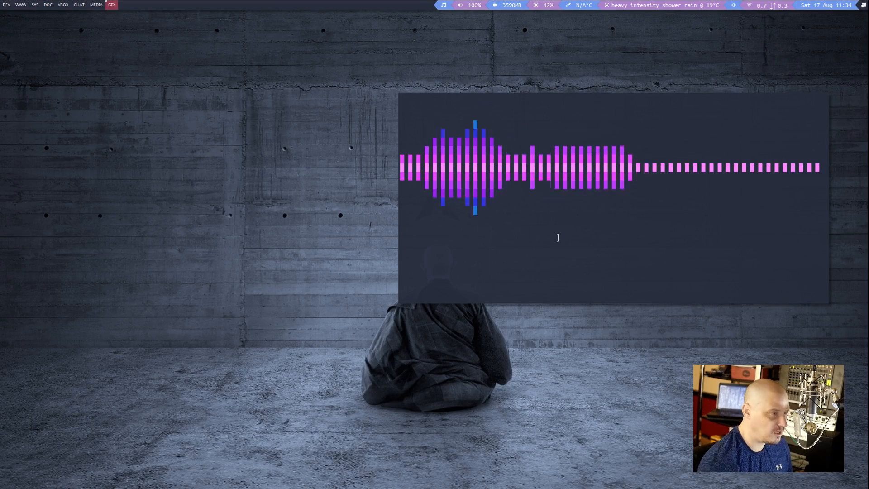
# Quit vis back to the shell and launch PulseAudio Volume Control with Super+2
pyautogui.press('q')
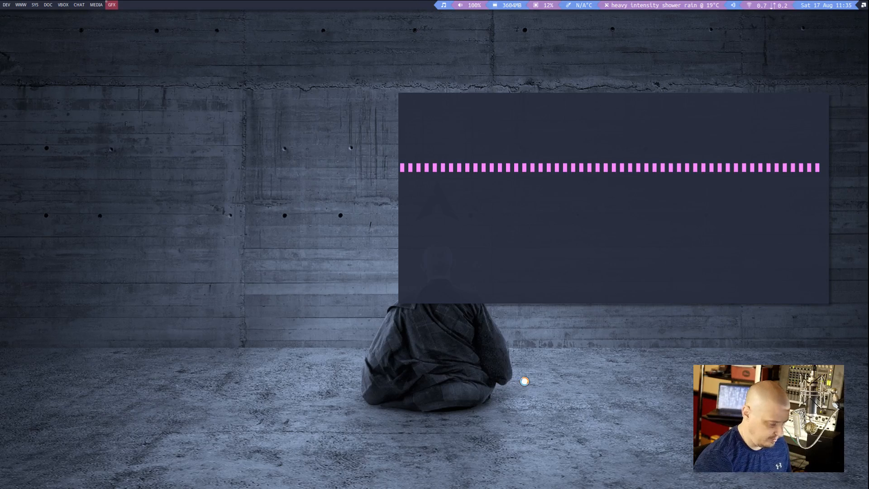
pyautogui.press('super+2')
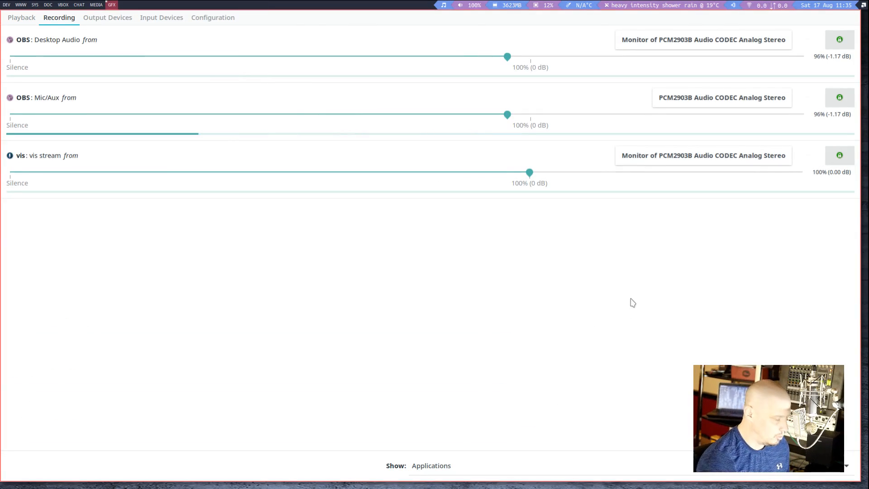
# Float and shrink pavucontrol, then route vis stream from PCM2903B Audio CODEC Analog Stereo
pyautogui.press('super+shift+space')
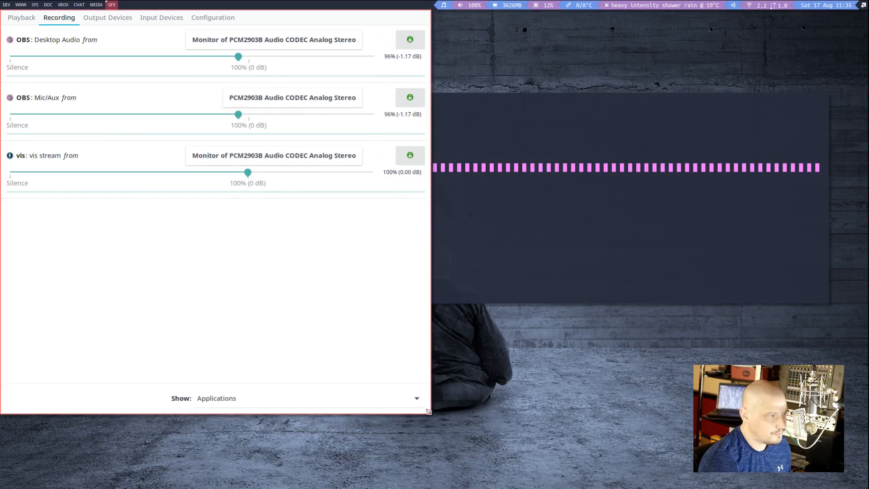
pyautogui.keyDown('super'); pyautogui.moveTo(624, 407); pyautogui.dragTo(461, 372); pyautogui.keyUp('super')
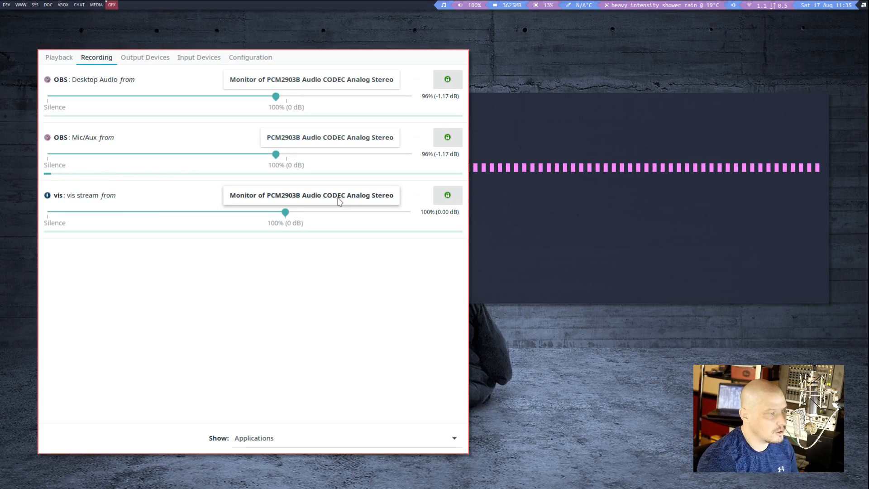
pyautogui.click(339, 199)
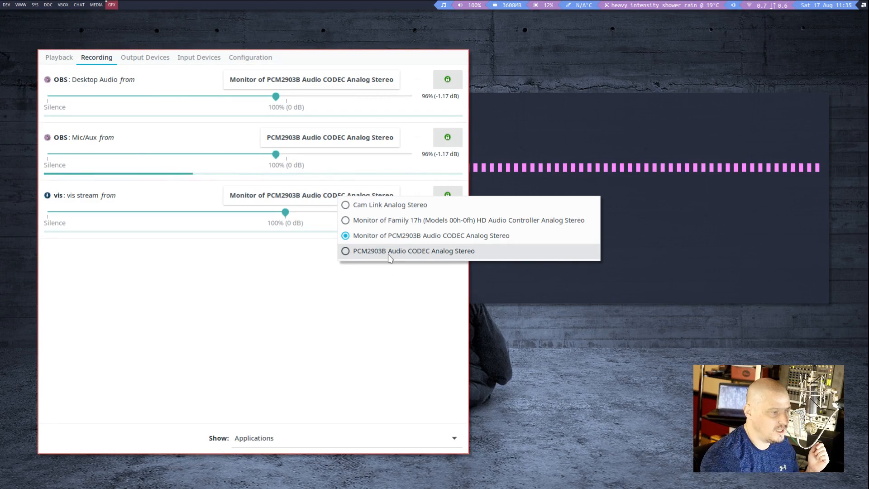
pyautogui.click(392, 253)
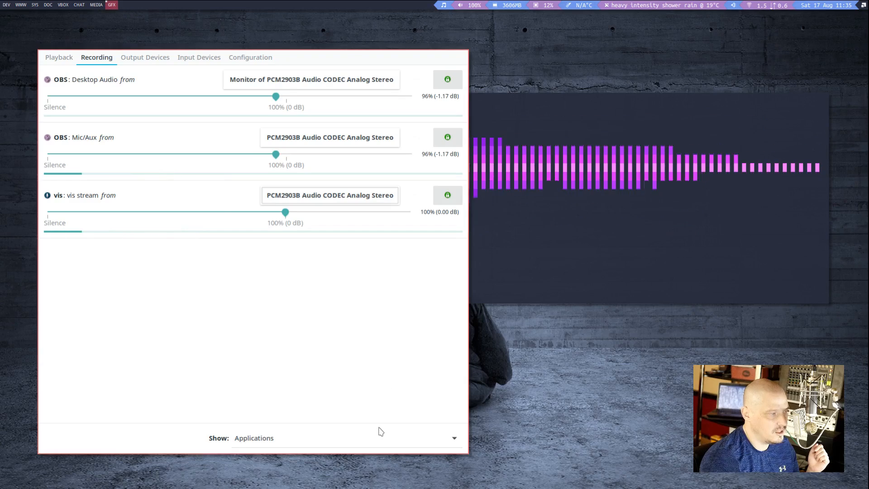
pyautogui.click(553, 289)
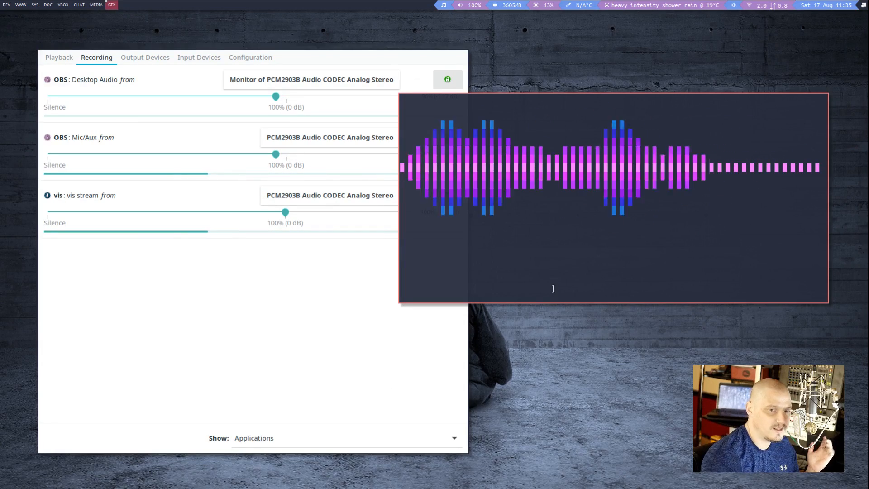
# Re-route vis stream to Monitor of Family 17h HD Audio Controller Analog Stereo, then launch the music player
pyautogui.click(333, 181)
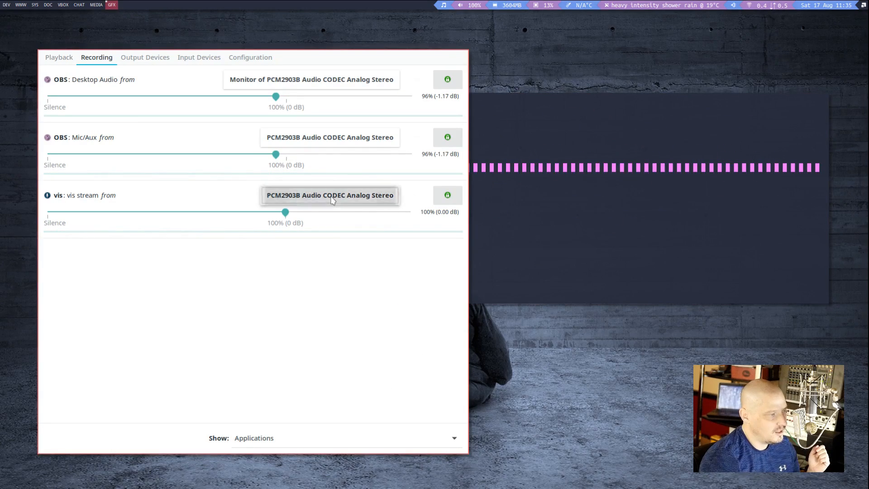
pyautogui.click(330, 194)
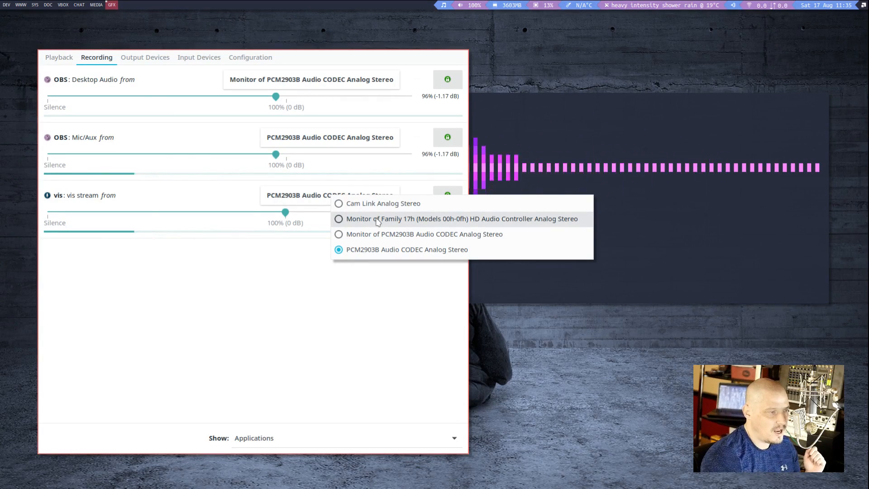
pyautogui.click(376, 220)
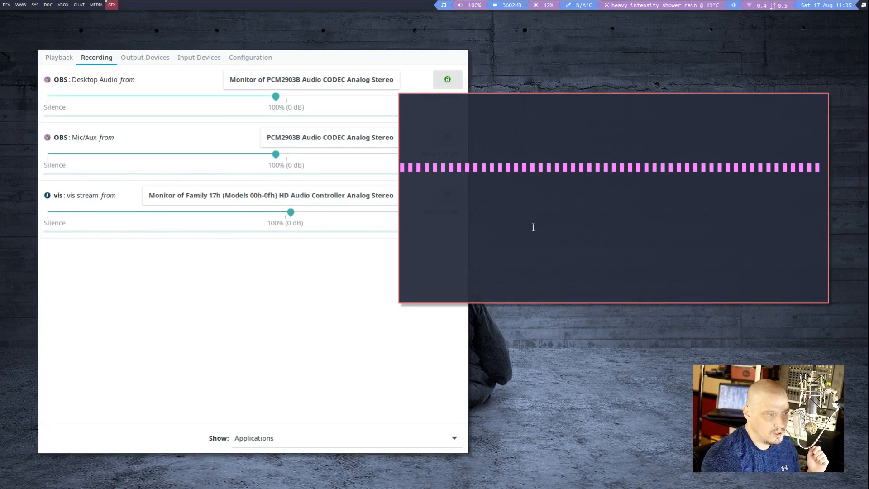
pyautogui.click(589, 257)
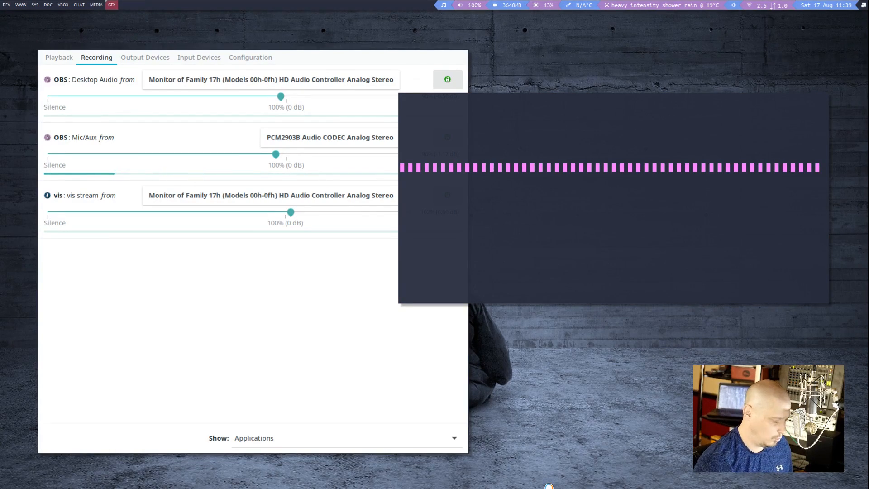
pyautogui.press('super+m')
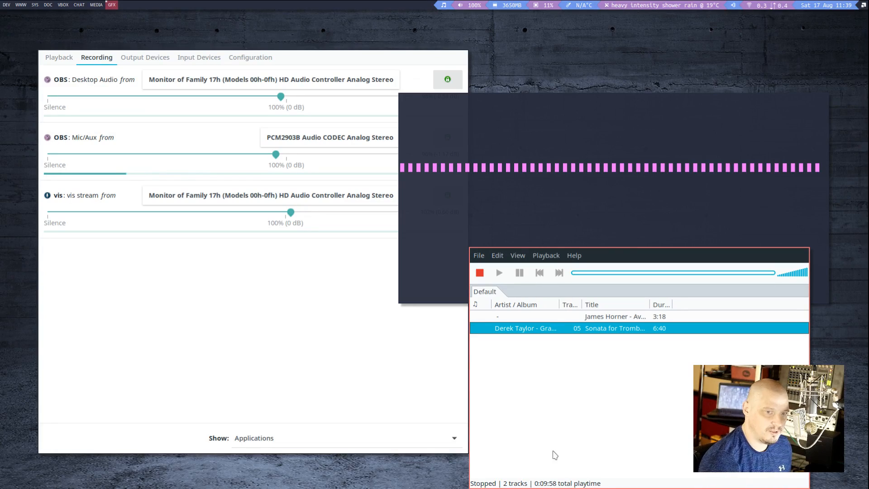
# Move DeaDBeeF aside, play the second track for a few seconds, then pause it
pyautogui.moveTo(608, 425); pyautogui.dragTo(507, 388)
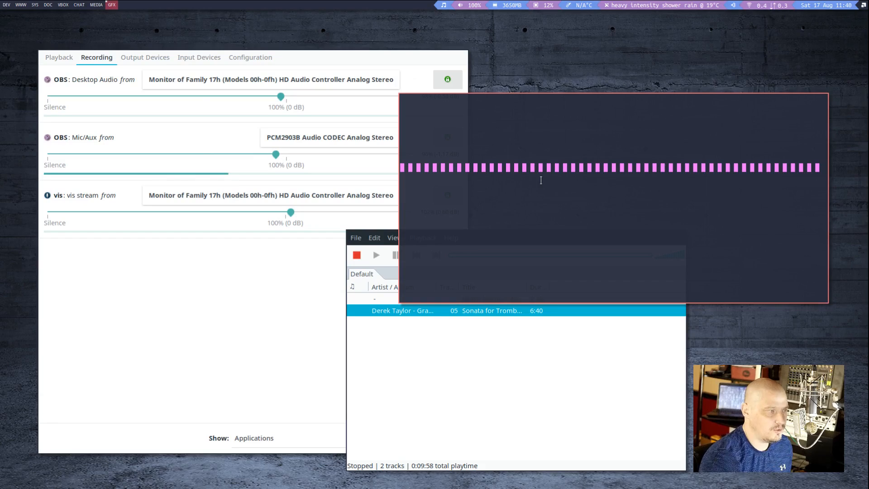
pyautogui.click(376, 255)
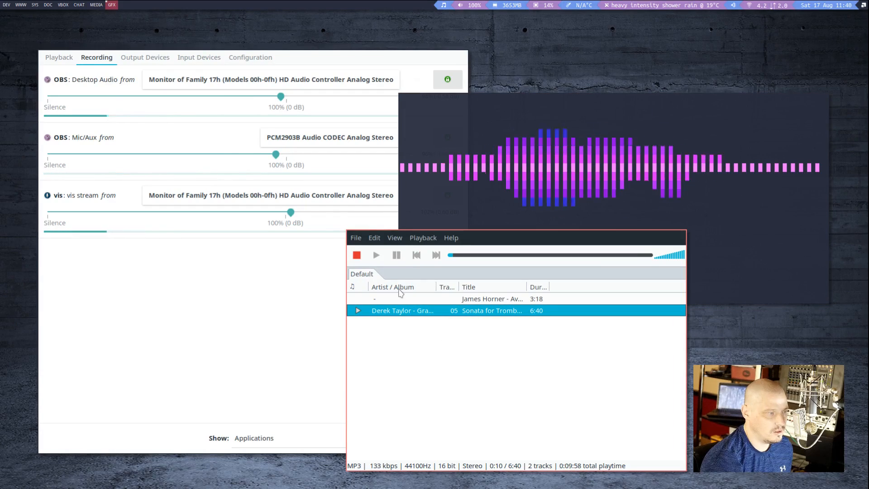
pyautogui.click(396, 255)
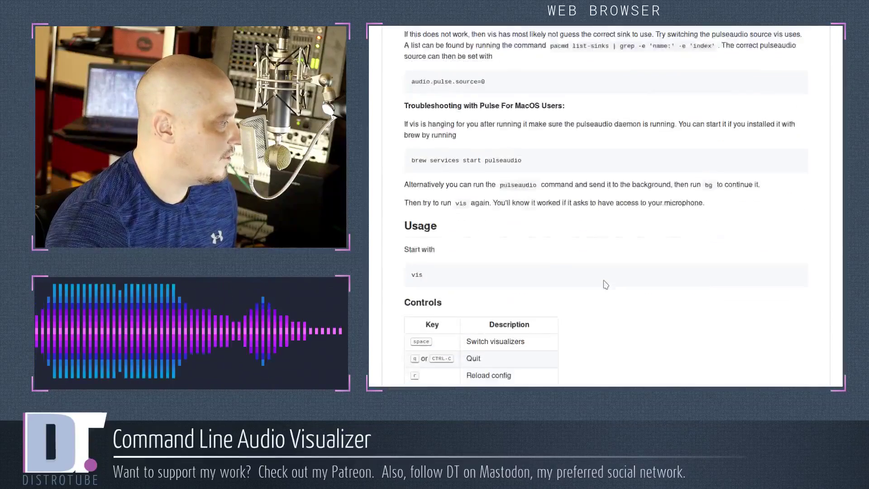
pyautogui.scroll(-5, 605, 284)
pyautogui.scroll(-5, 605, 284)
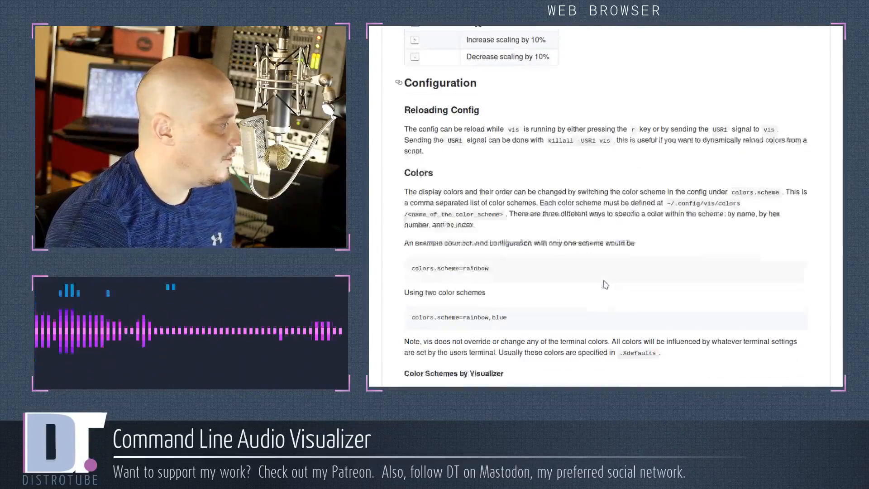
pyautogui.scroll(-2, 605, 284)
pyautogui.scroll(-1, 605, 284)
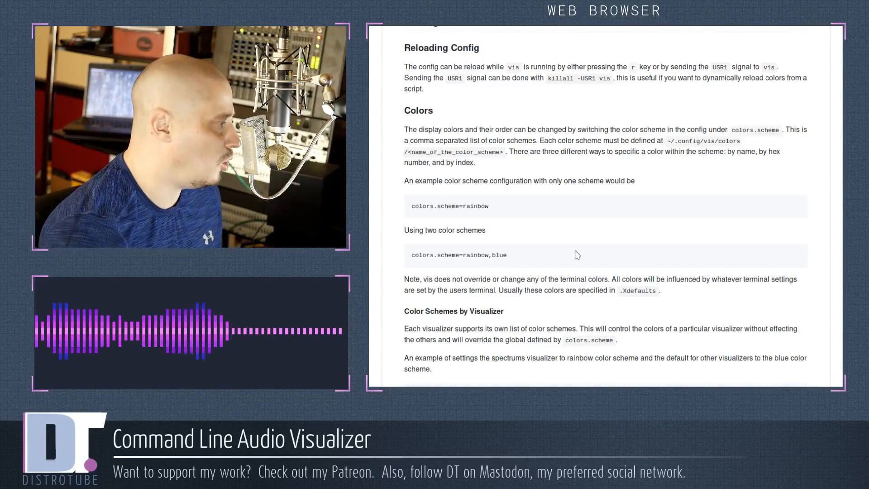
pyautogui.scroll(-3, 576, 255)
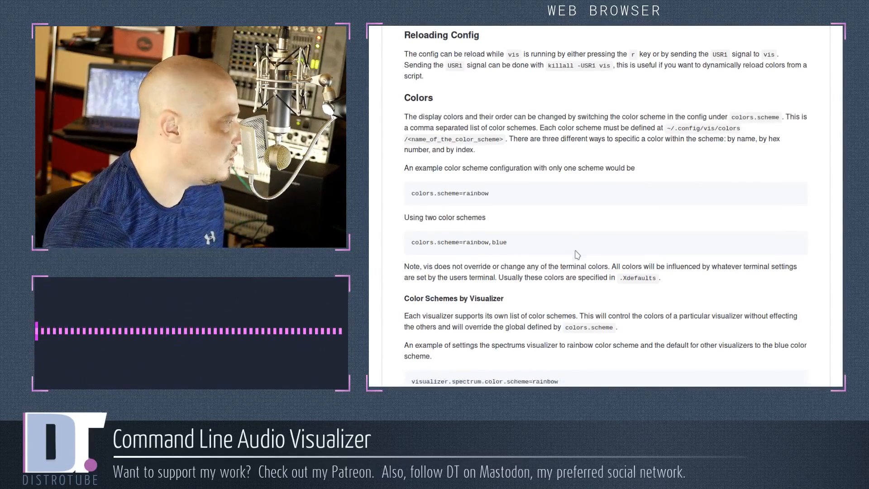
pyautogui.scroll(-2, 576, 254)
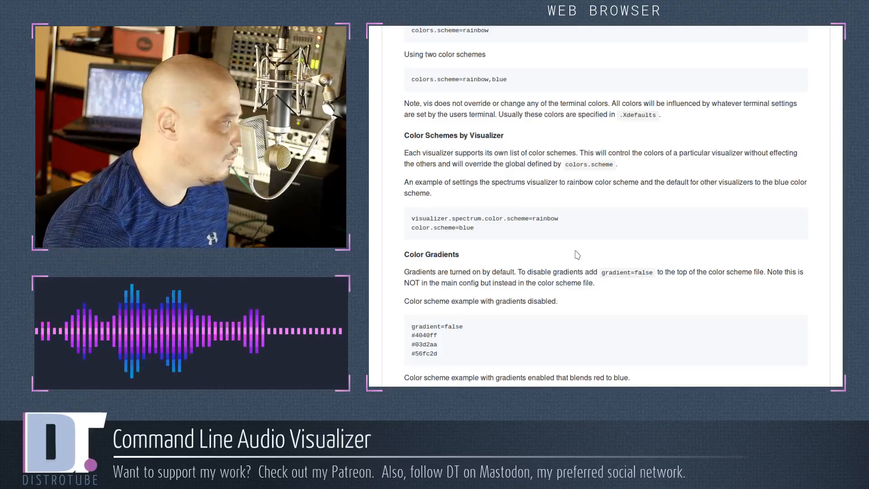
pyautogui.scroll(-2, 575, 253)
pyautogui.scroll(-3, 576, 254)
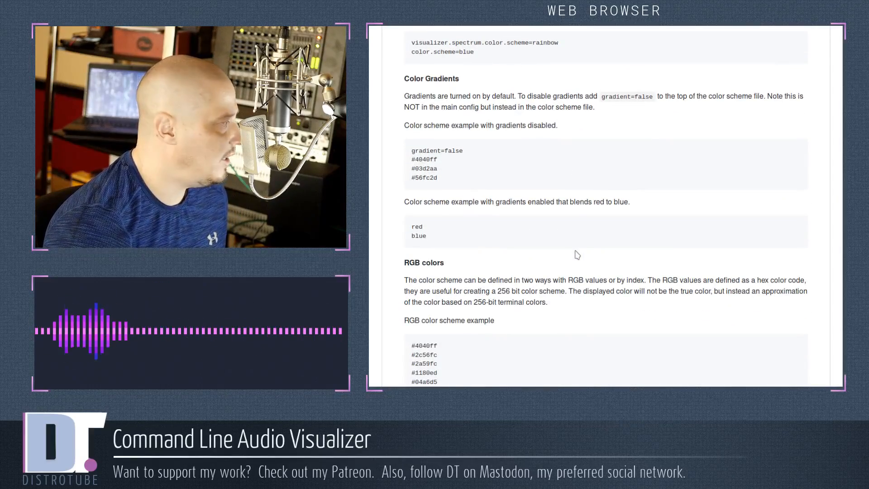
pyautogui.scroll(-1, 575, 255)
pyautogui.scroll(-3, 576, 253)
pyautogui.scroll(-1, 576, 255)
pyautogui.scroll(-2, 576, 255)
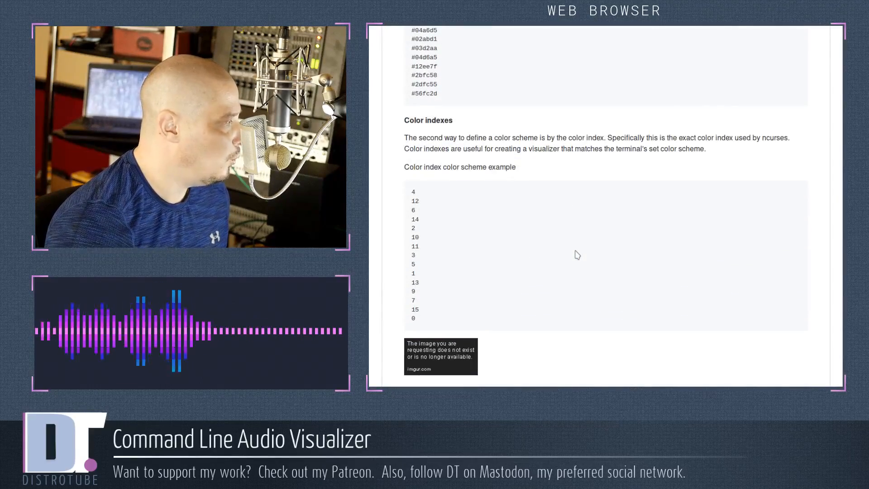
pyautogui.scroll(-2, 576, 254)
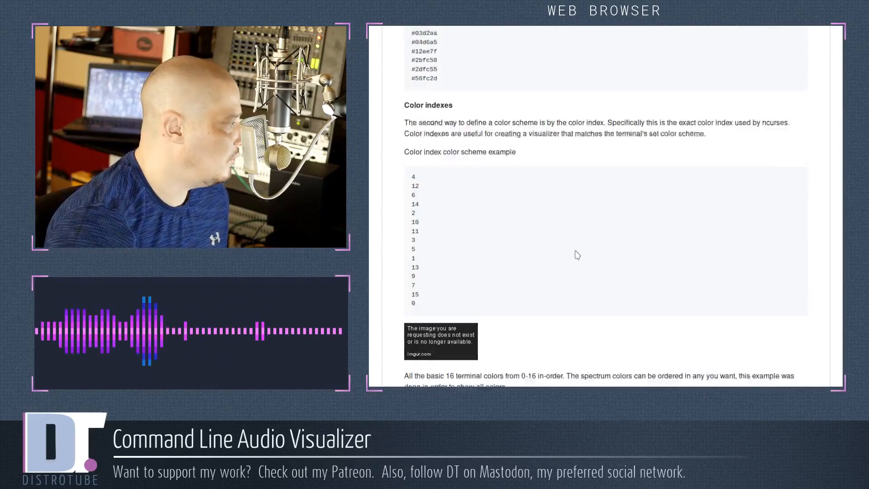
pyautogui.scroll(-4, 576, 255)
pyautogui.scroll(-3, 576, 255)
pyautogui.scroll(-3, 576, 254)
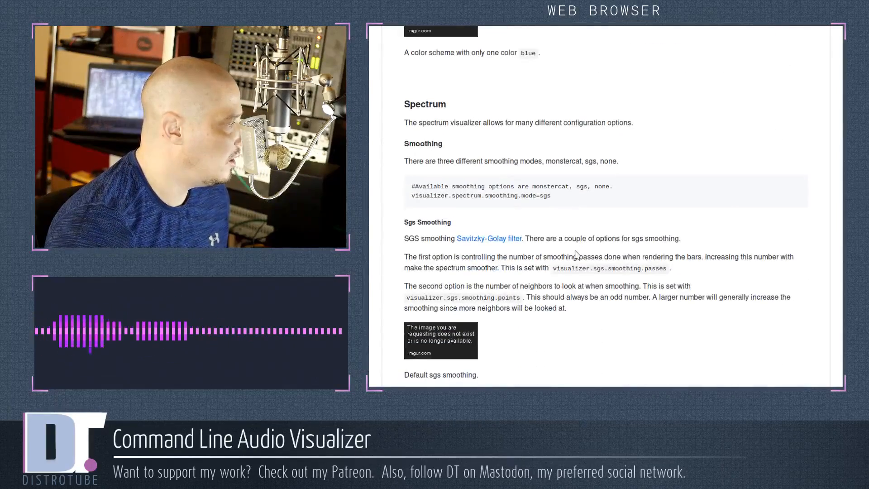
pyautogui.scroll(-4, 576, 255)
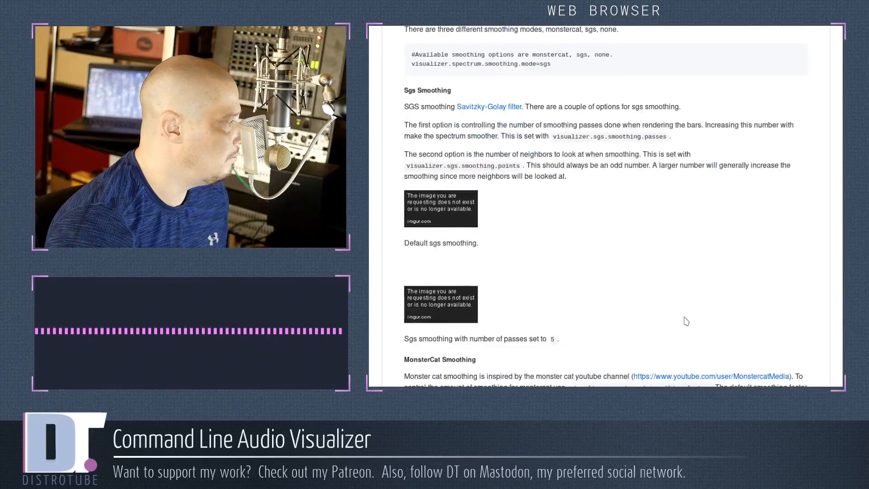
pyautogui.scroll(-6, 679, 286)
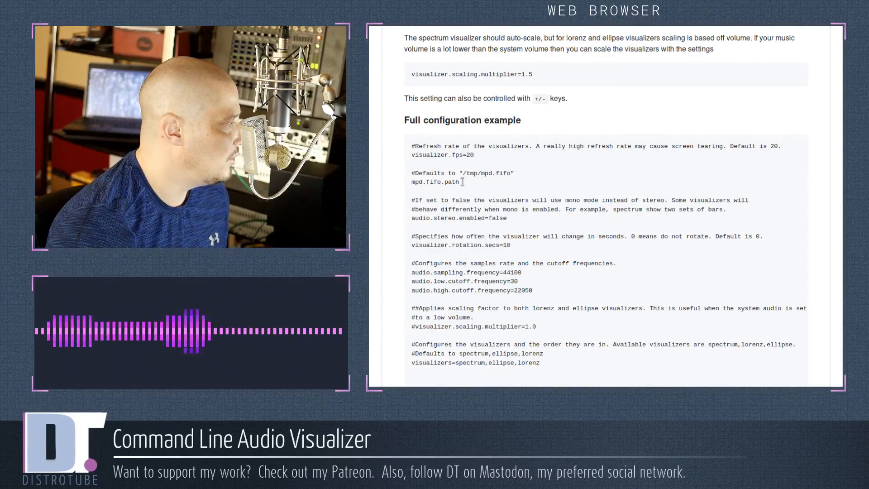
pyautogui.scroll(-2, 462, 182)
pyautogui.scroll(-4, 570, 210)
pyautogui.scroll(8, 448, 154)
pyautogui.scroll(-4, 550, 255)
pyautogui.scroll(-4, 550, 255)
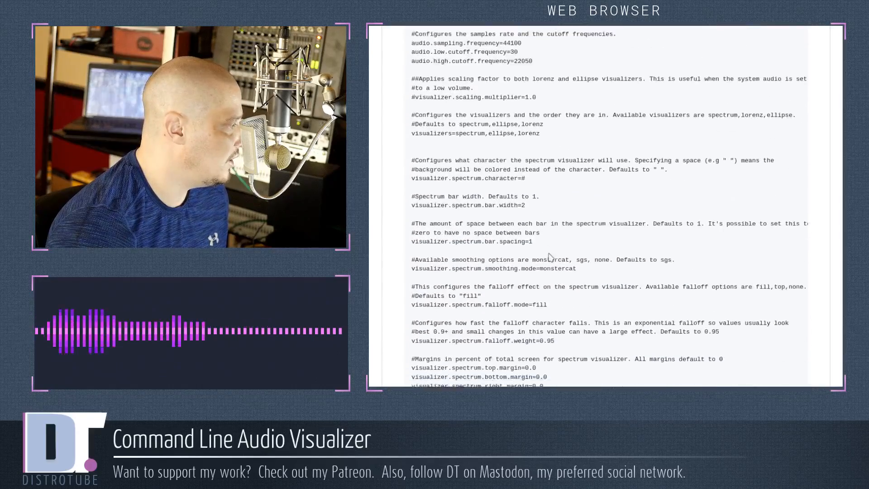
pyautogui.scroll(-4, 550, 255)
pyautogui.scroll(-3, 550, 255)
pyautogui.scroll(-4, 548, 253)
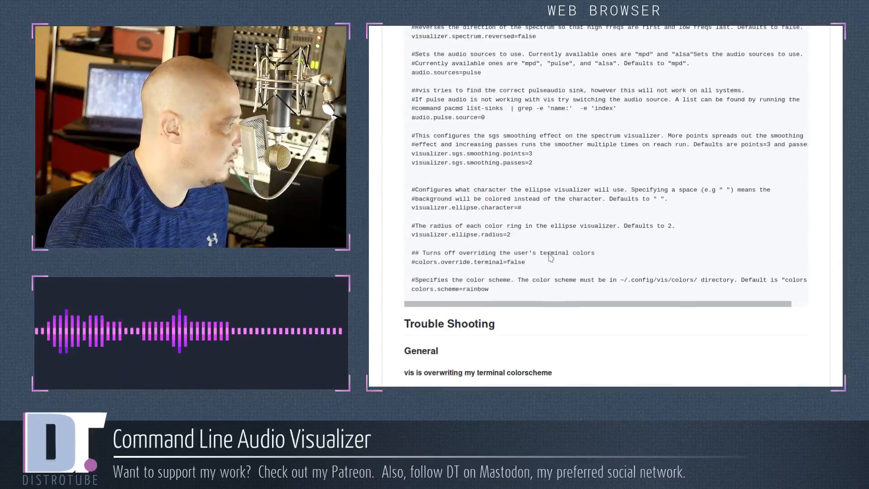
pyautogui.scroll(-3, 548, 253)
pyautogui.scroll(1, 550, 257)
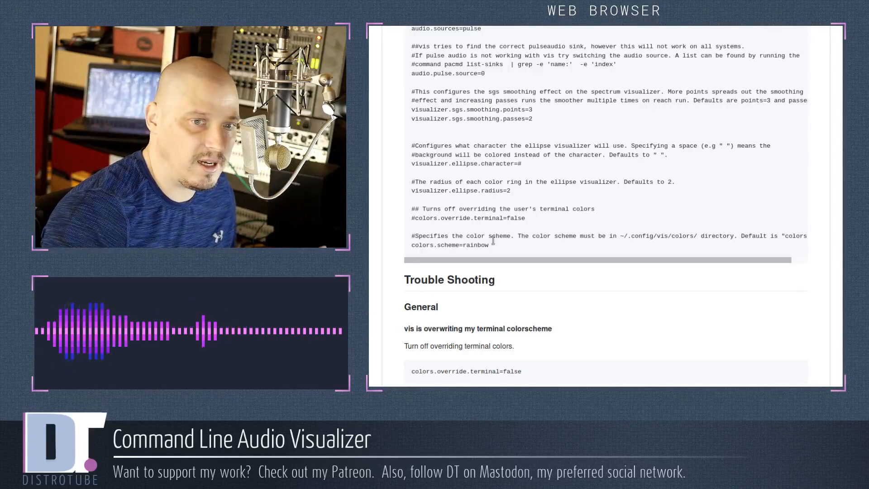
pyautogui.scroll(5, 485, 172)
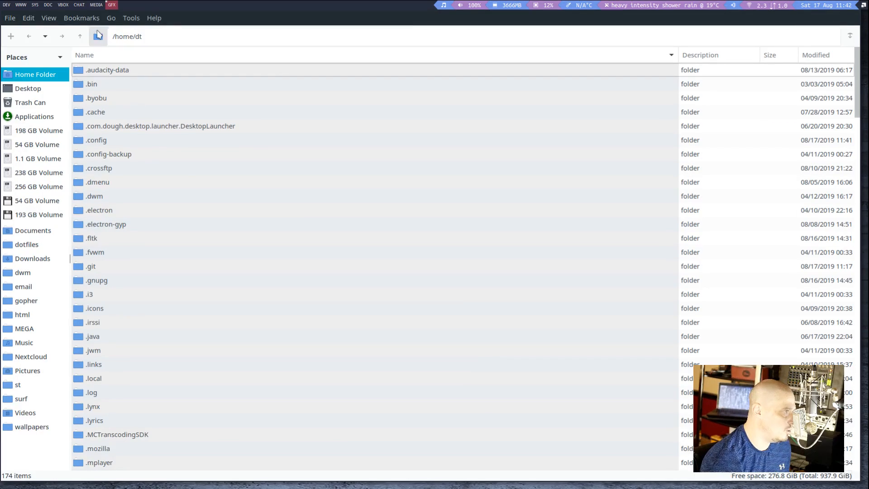
# Navigate into ~/.config/vis and open the config file with Geany
pyautogui.doubleClick(96, 140)
pyautogui.scroll(-5, 99, 144)
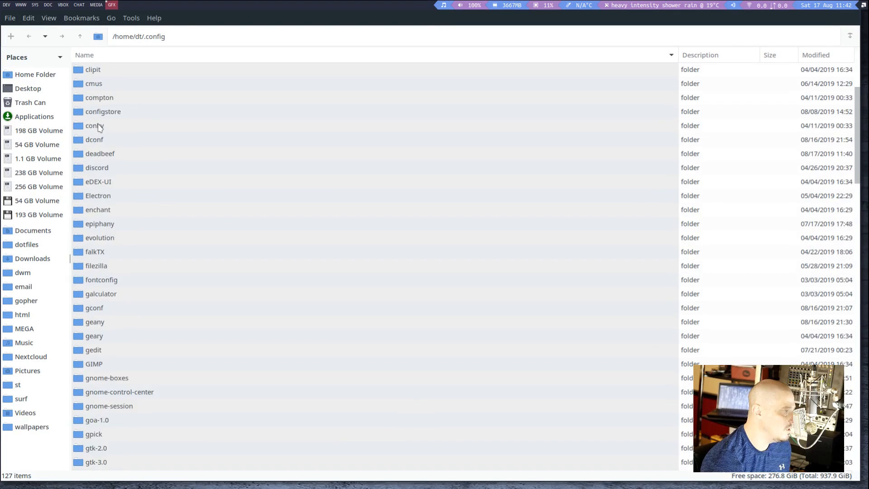
pyautogui.scroll(-5, 98, 144)
pyautogui.scroll(-5, 98, 144)
pyautogui.scroll(-3, 82, 238)
pyautogui.scroll(-5, 136, 329)
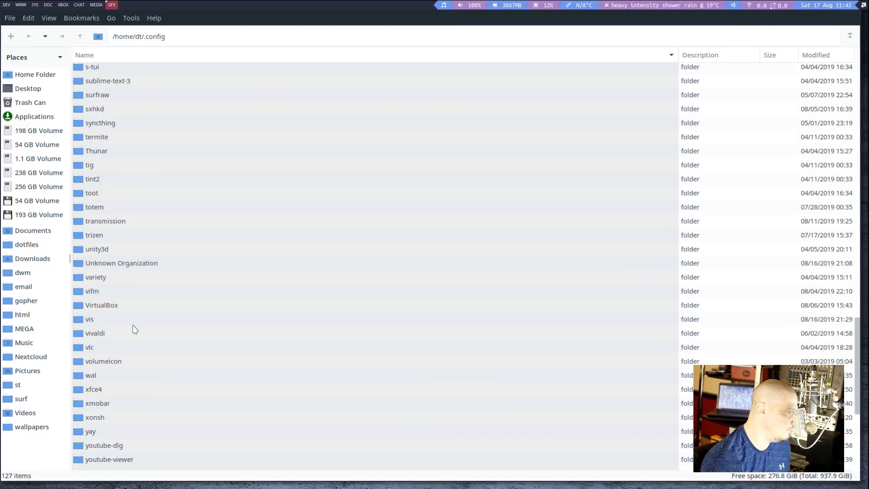
pyautogui.scroll(-3, 135, 329)
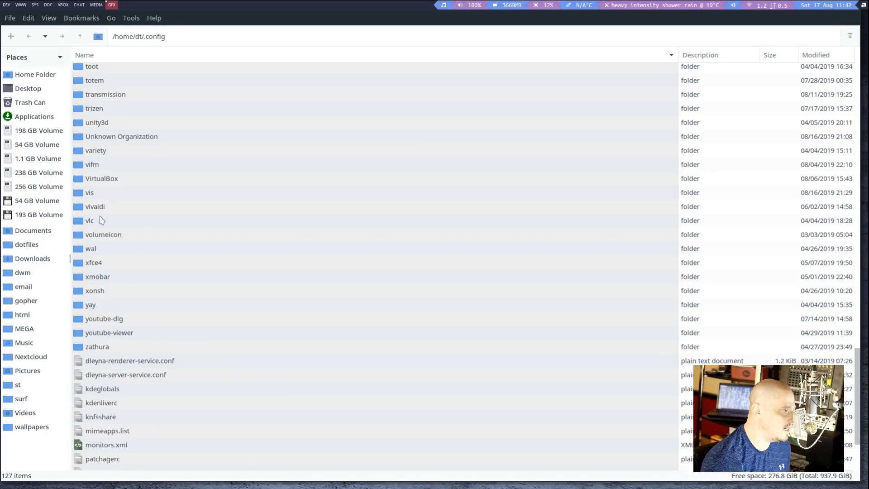
pyautogui.doubleClick(90, 192)
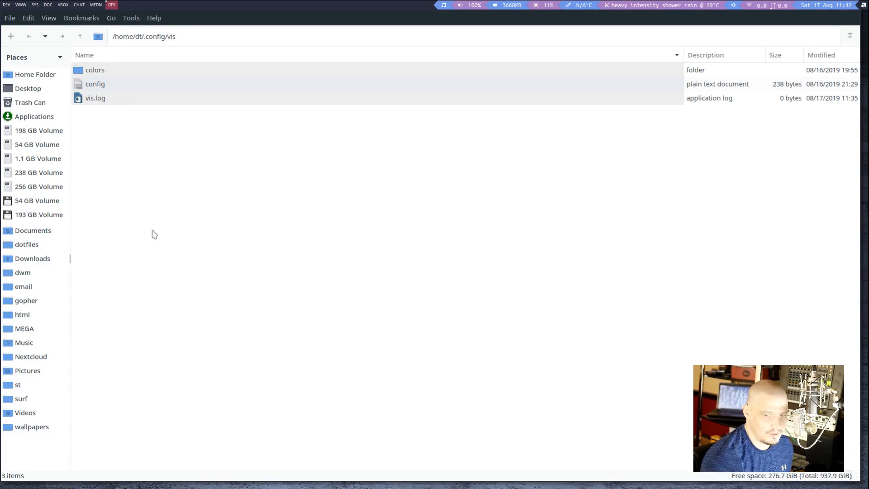
pyautogui.rightClick(113, 86)
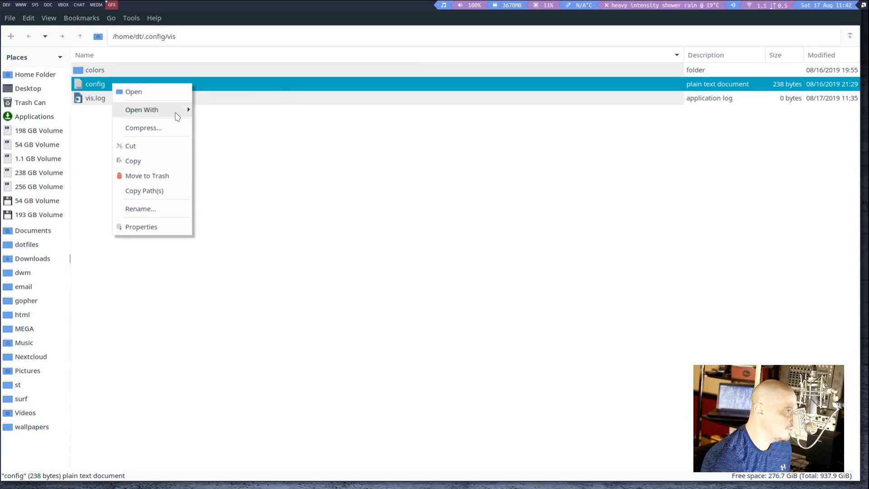
pyautogui.moveTo(151, 109)
pyautogui.click(230, 110)
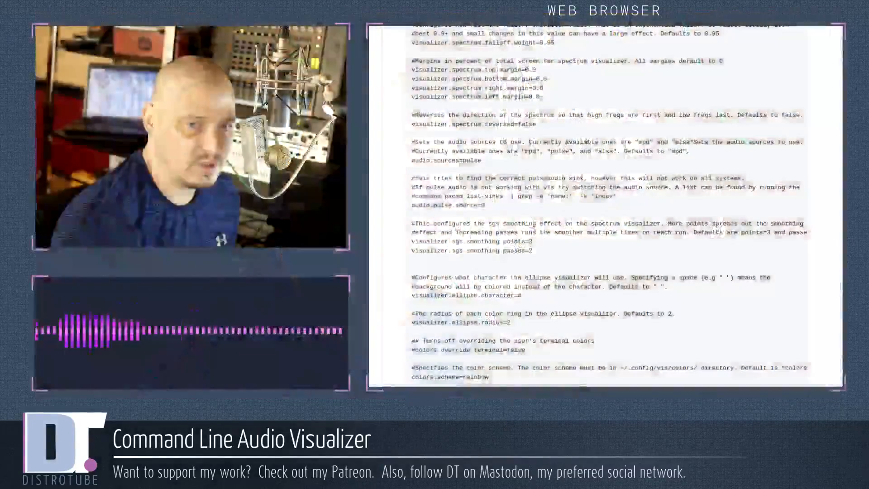
pyautogui.scroll(5, 446, 219)
pyautogui.scroll(5, 509, 238)
pyautogui.scroll(5, 577, 258)
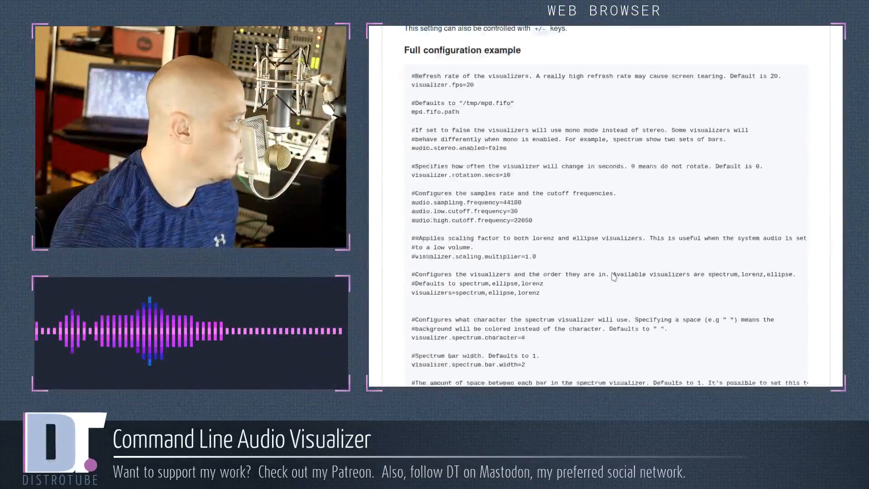
pyautogui.scroll(5, 613, 275)
pyautogui.scroll(-4, 613, 274)
pyautogui.scroll(-2, 614, 275)
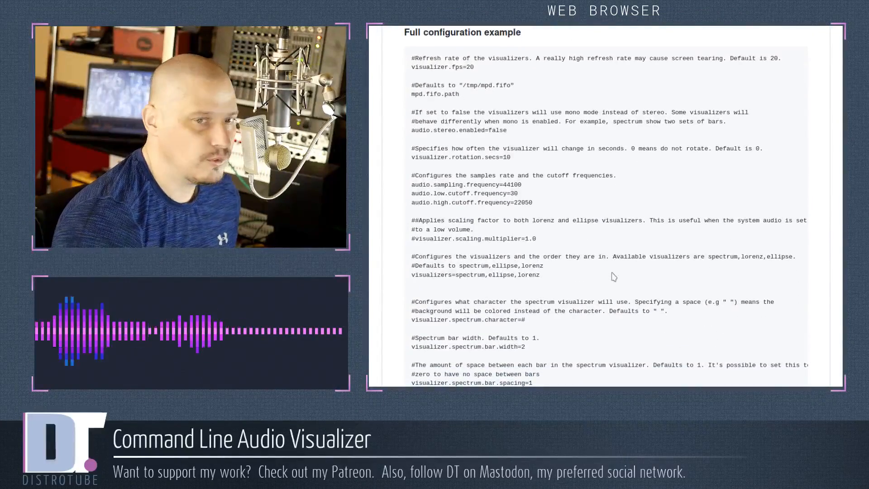